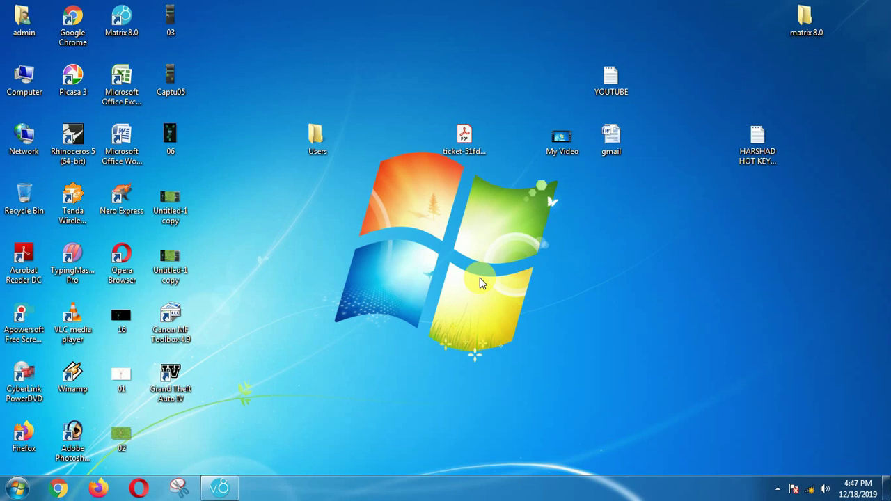
Step: Switch to Matrix 8.0 and draw a horizontal BothSides line centred on the origin in the Top view, ending near the grid's edges
left_click(223, 488)
scroll(452, 252, "down", 4)
right_click_drag(448, 252, 457, 293)
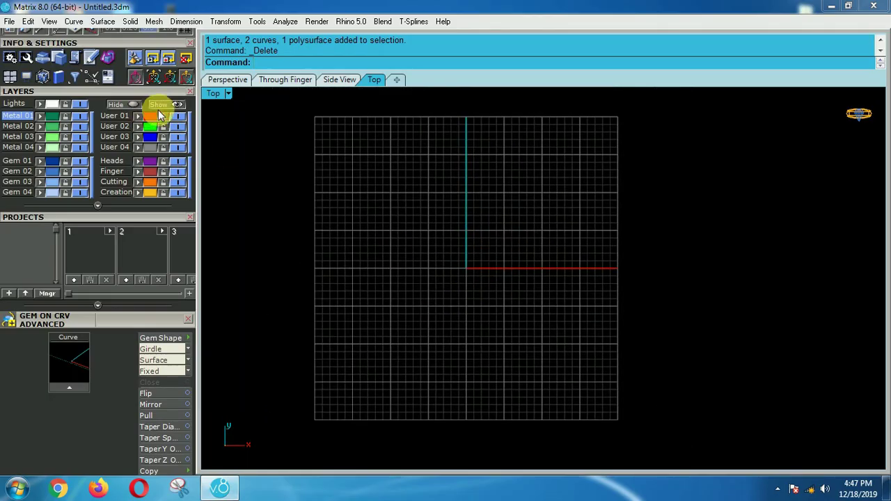
scroll(157, 106, "up", 5)
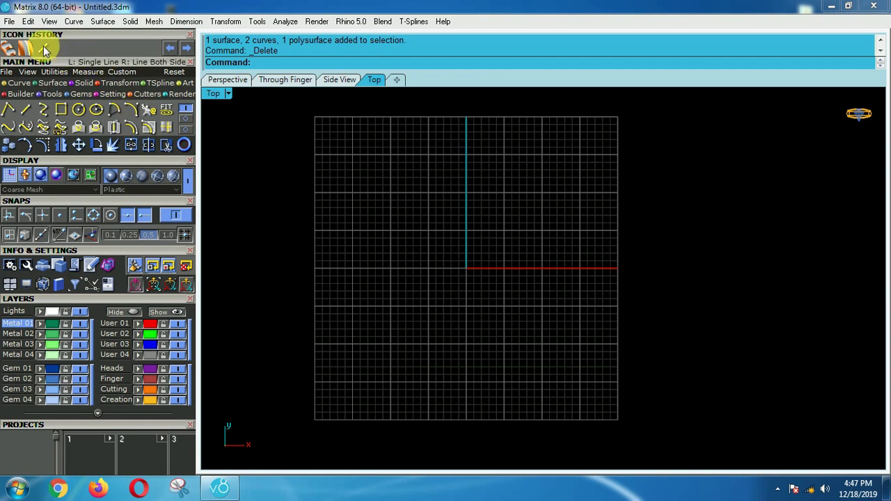
left_click(42, 48)
type("b")
key("Return")
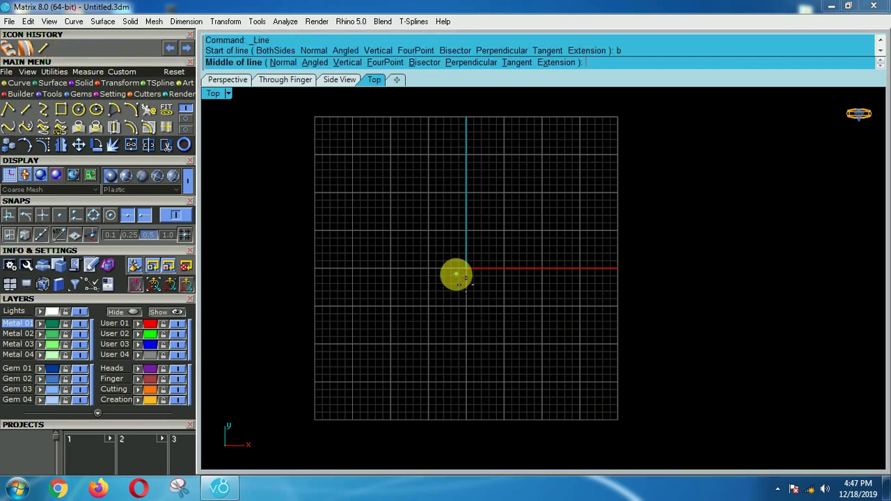
left_click(466, 269)
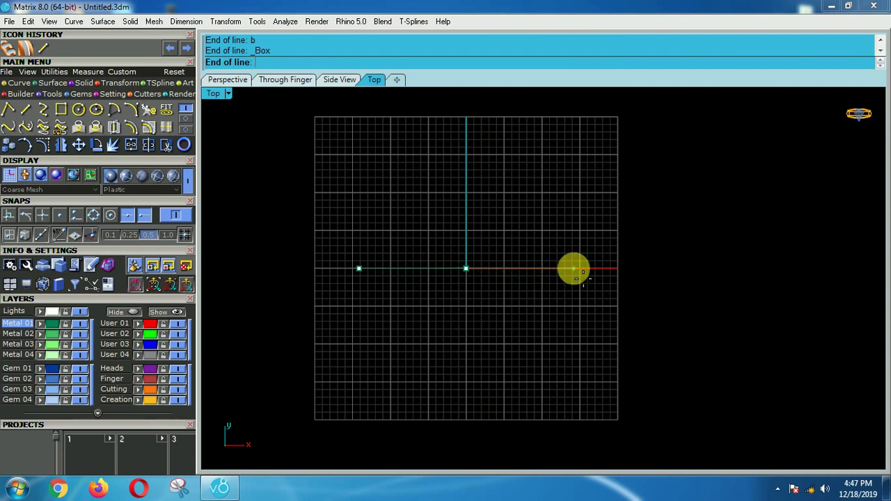
left_click(607, 269)
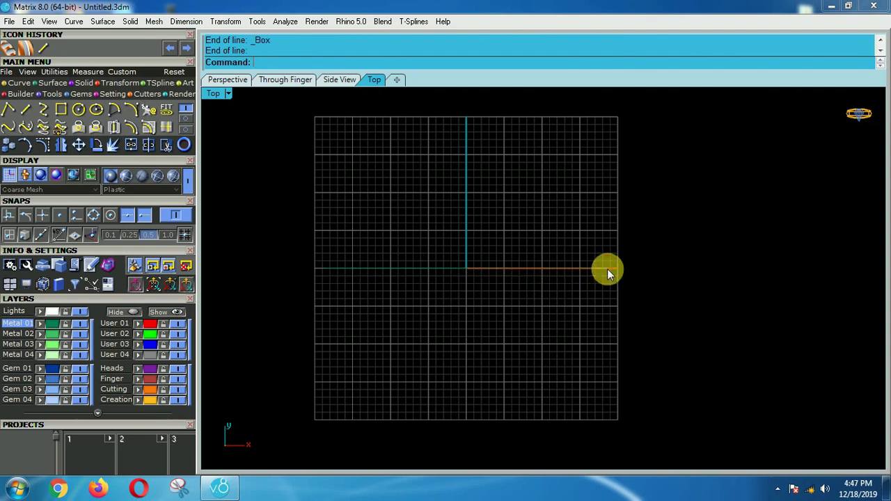
left_click(599, 275)
scroll(610, 285, "up", 2)
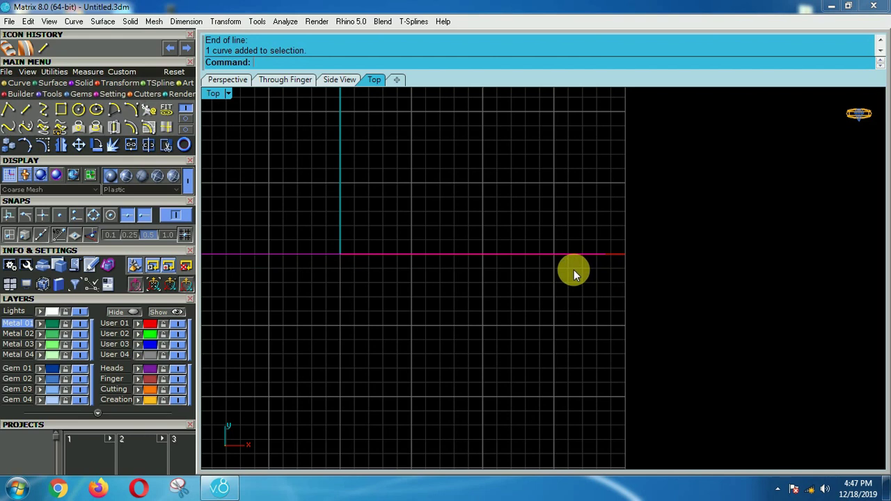
type("1.8")
key("Return")
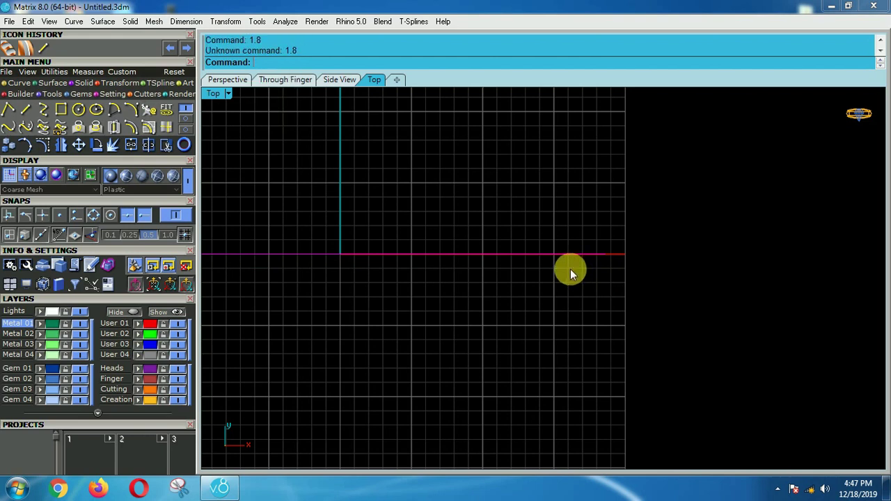
Step: Copy the horizontal line 1.8 mm straight below the original
left_click_drag(640, 209, 534, 306)
key("ctrl+c")
left_click(523, 308)
type("1.8")
key("Return")
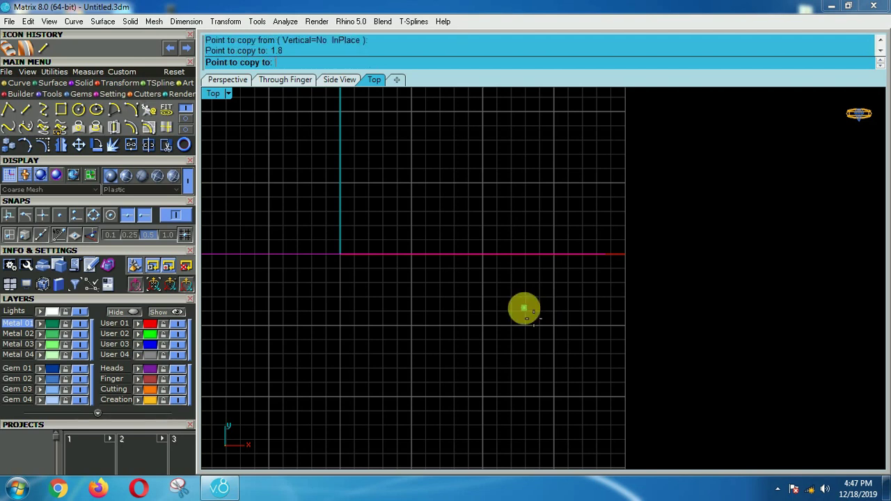
left_click(529, 383)
scroll(539, 364, "down", 2)
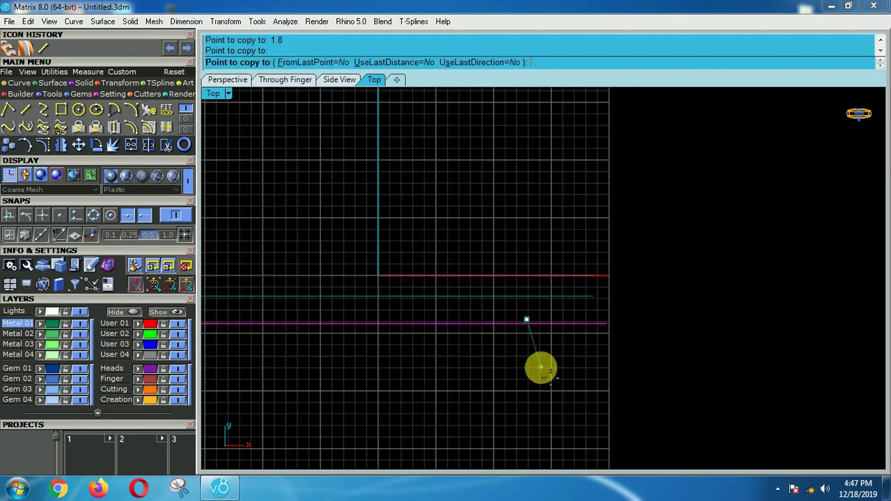
right_click(541, 367)
Step: Loft a surface between the two parallel horizontal lines
left_click_drag(647, 242, 485, 367)
right_click_drag(485, 366, 579, 367)
type("l")
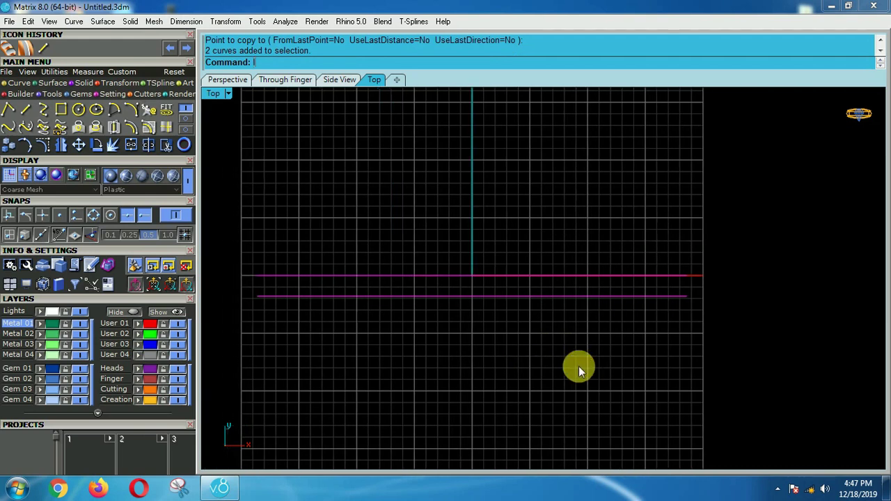
key("Return")
key("Return")
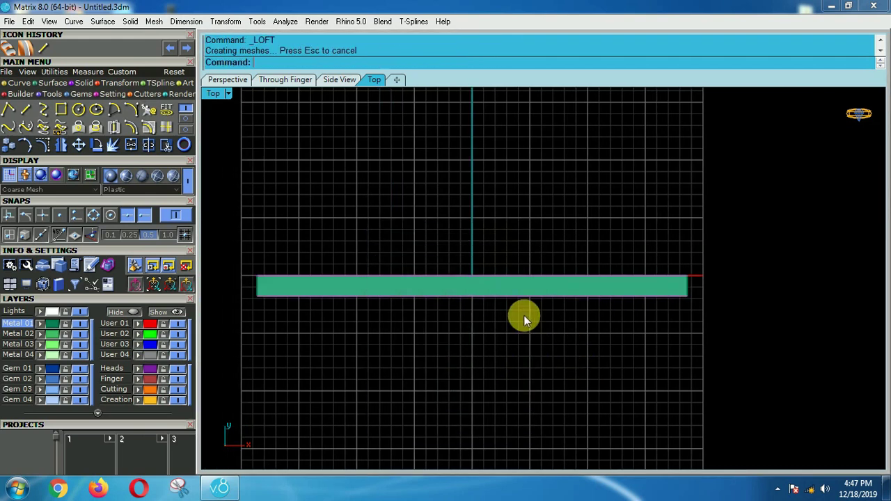
Step: Extrude the lofted strip surface into a solid with an extrusion distance of -1.4
left_click(496, 287)
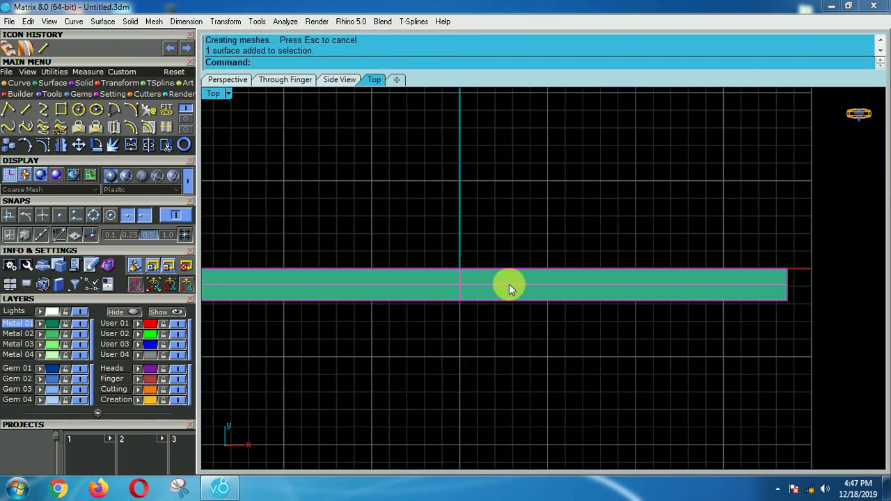
scroll(510, 284, "down", 2)
right_click_drag(432, 348, 473, 346)
type("ee")
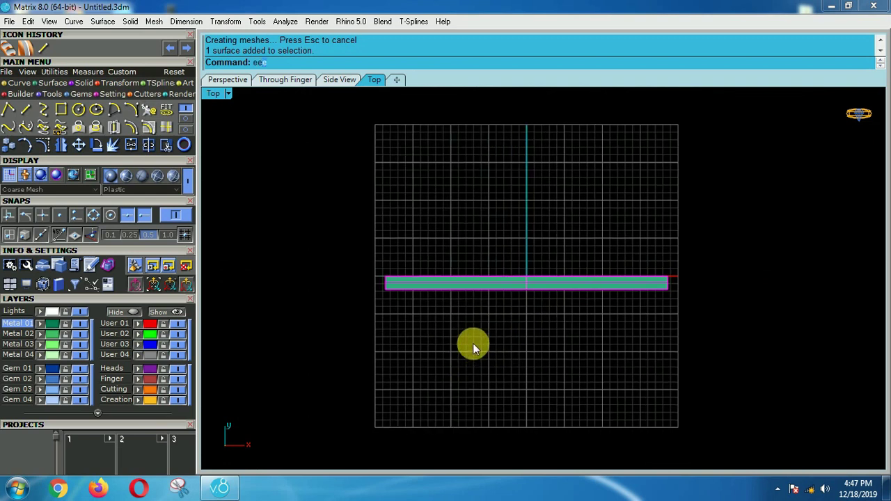
type("e")
key("Return")
type("-")
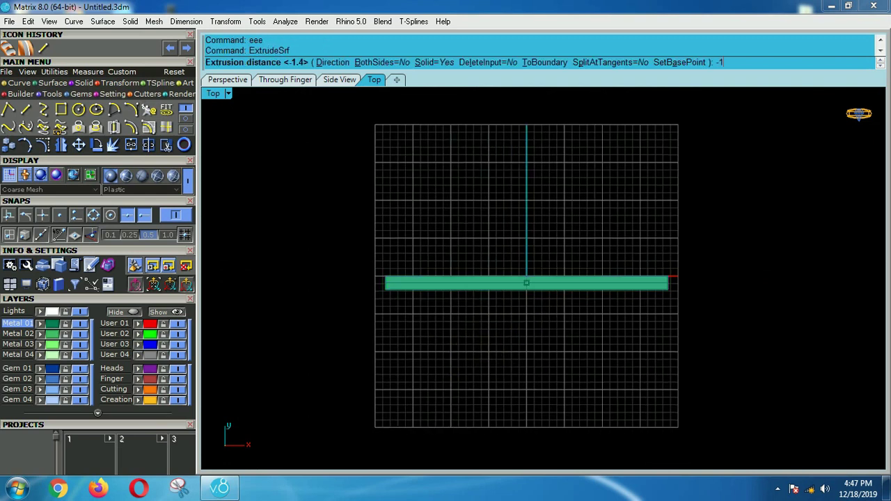
type("1.4")
key("Return")
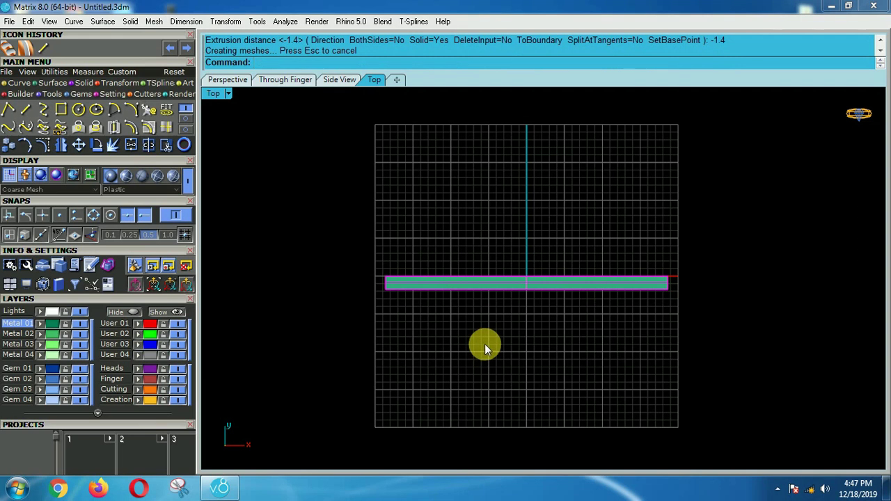
Step: Delete the original lofted surface, keeping the extruded solid bar
scroll(599, 288, "up", 3)
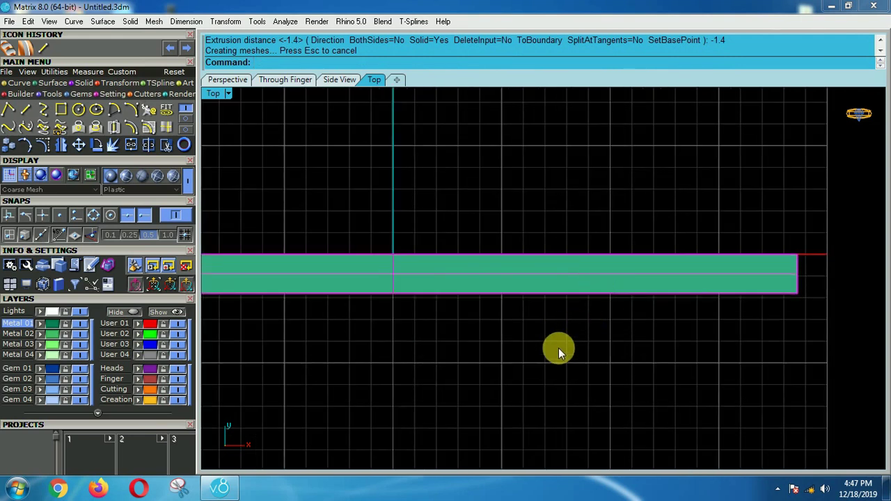
key("Delete")
scroll(486, 308, "down", 6)
right_click_drag(452, 325, 508, 328)
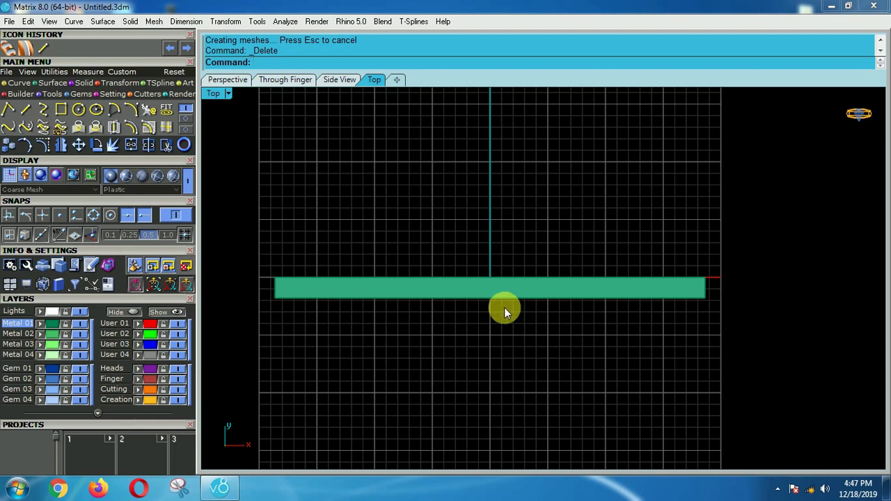
Step: Select all curves and delete the two construction lines along the bar
scroll(502, 322, "down", 2)
right_click_drag(531, 341, 498, 346)
scroll(439, 304, "up", 10)
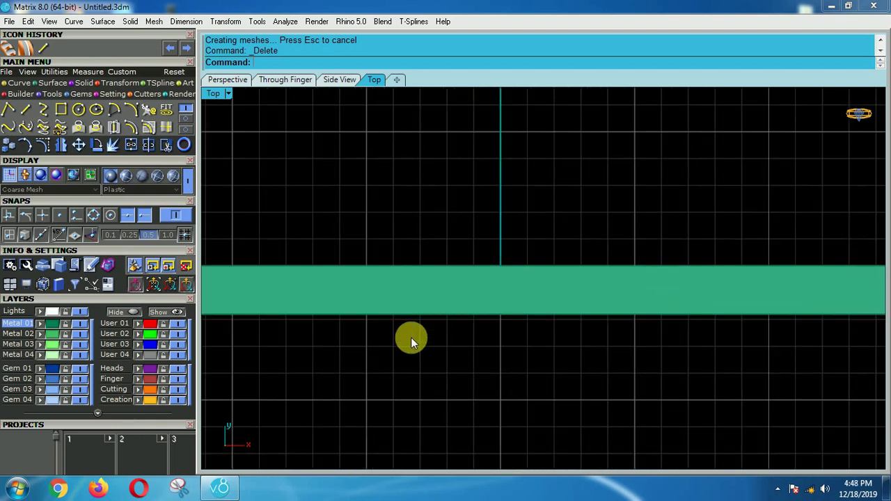
scroll(471, 339, "down", 2)
type("sc")
key("Return")
key("Delete")
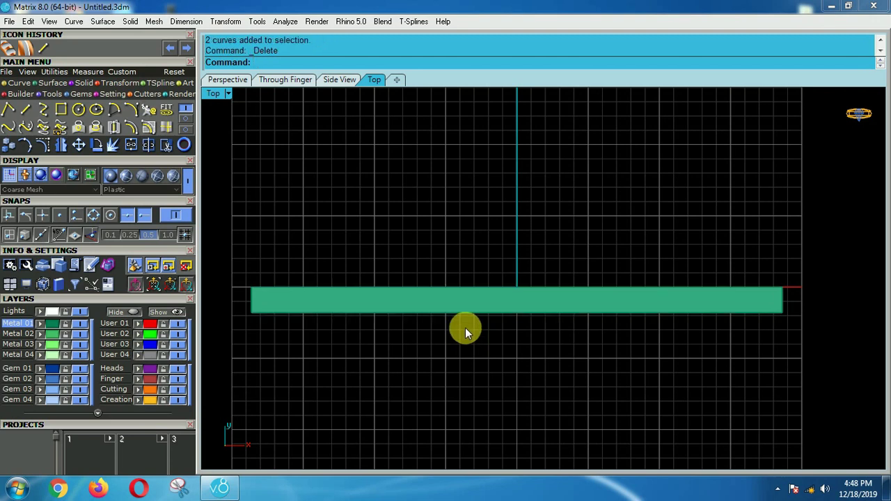
Step: Duplicate the bar's two long edges as curves with Duplicate Edge
scroll(440, 296, "up", 3)
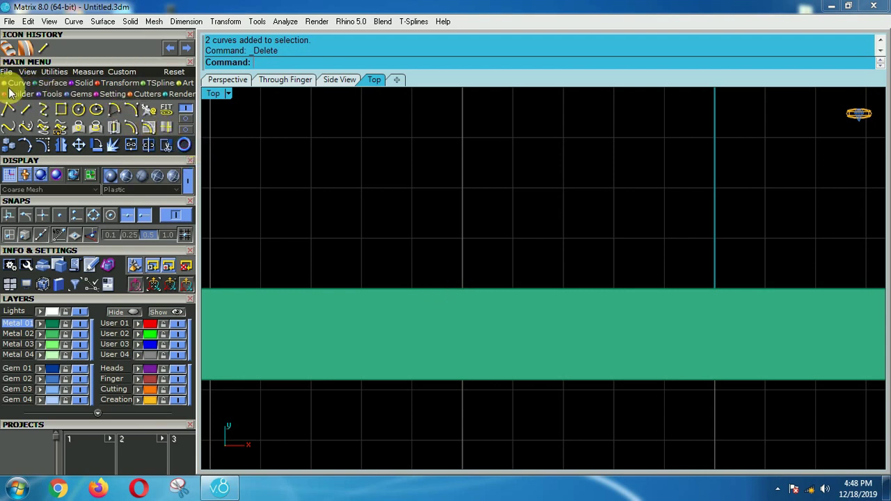
left_click(186, 123)
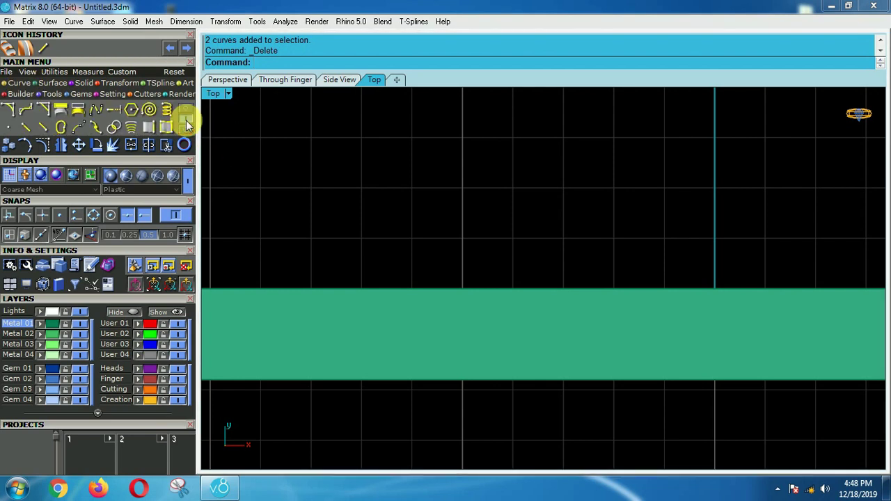
left_click(166, 128)
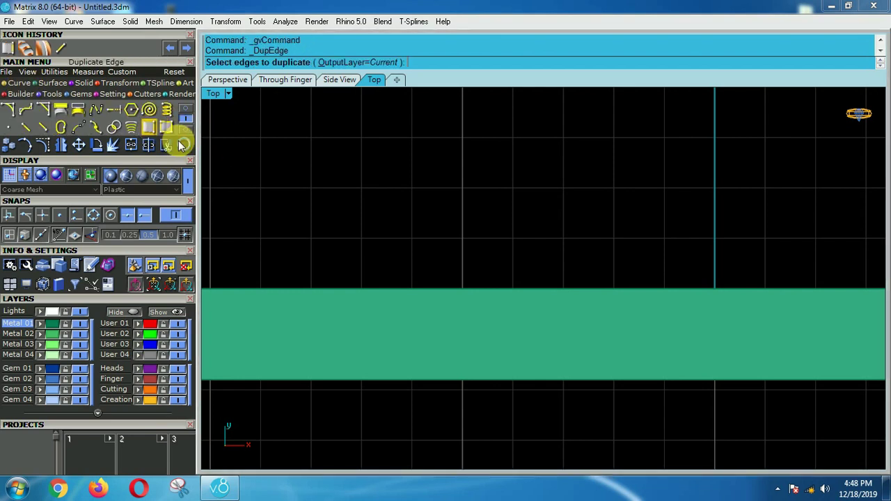
left_click(390, 288)
scroll(391, 288, "down", 4)
left_click(421, 328)
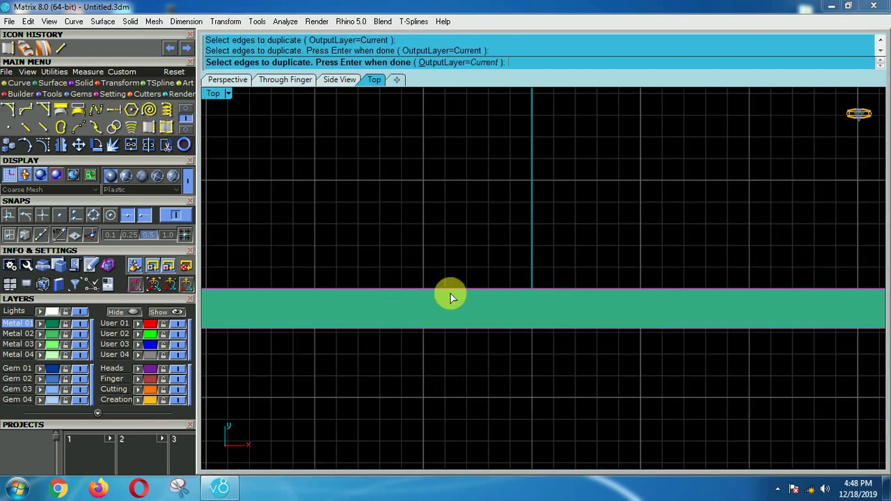
scroll(468, 282, "down", 2)
key("Return")
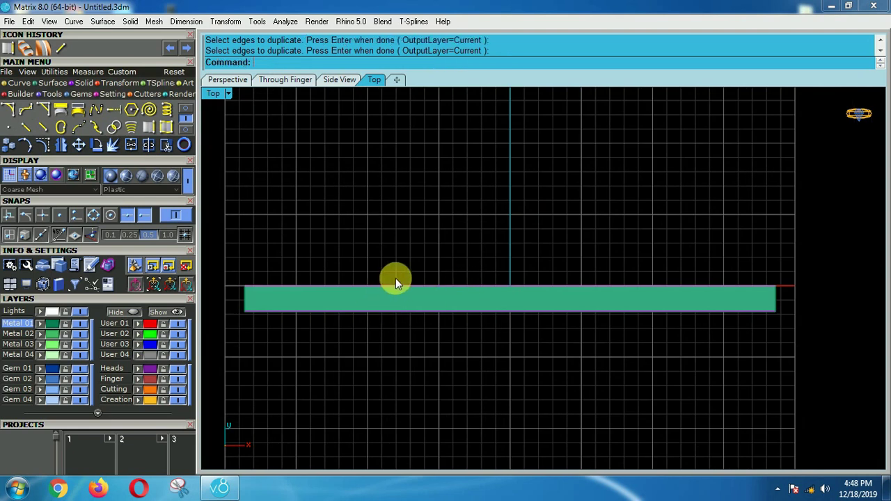
Step: Create three tween curves between the two duplicated long edge curves, with MatchMethod set to None
left_click(133, 129)
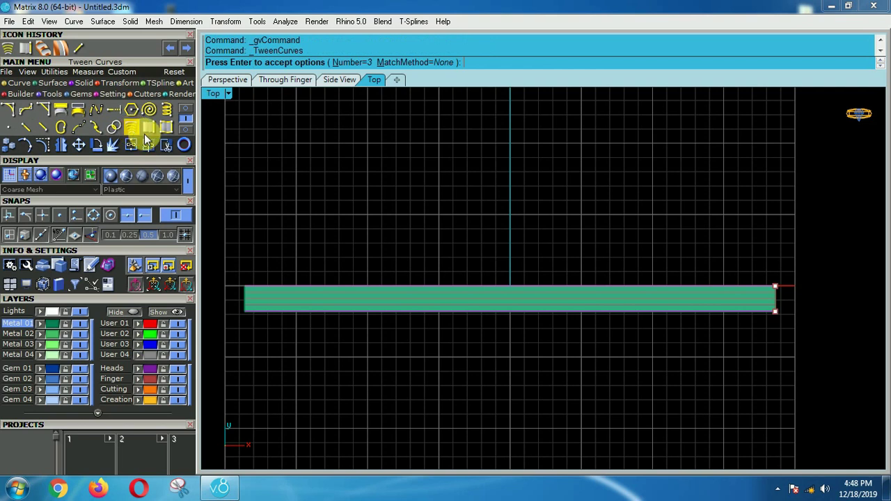
scroll(415, 280, "up", 1)
right_click_drag(270, 317, 362, 296)
scroll(362, 296, "up", 3)
scroll(499, 264, "down", 3)
scroll(611, 319, "down", 3)
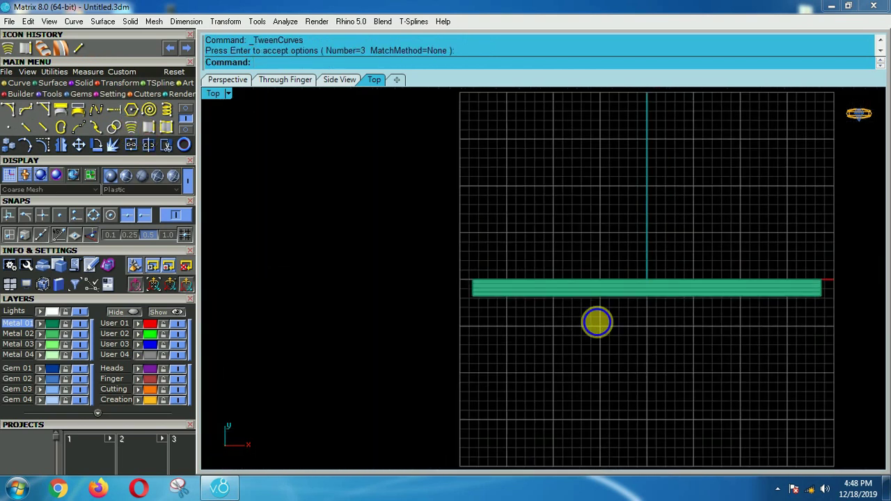
Step: Select the middle tween curve on the bar and start Gem on Curve Adv for it
scroll(534, 302, "up", 5)
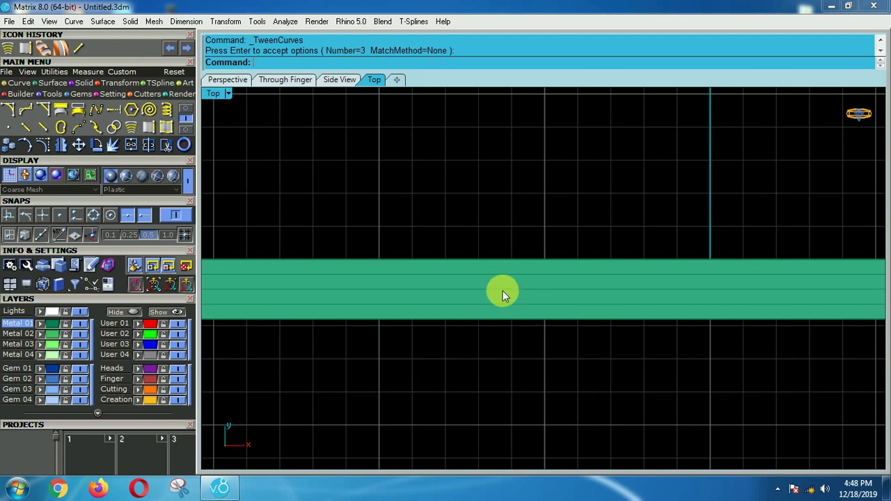
left_click(505, 296)
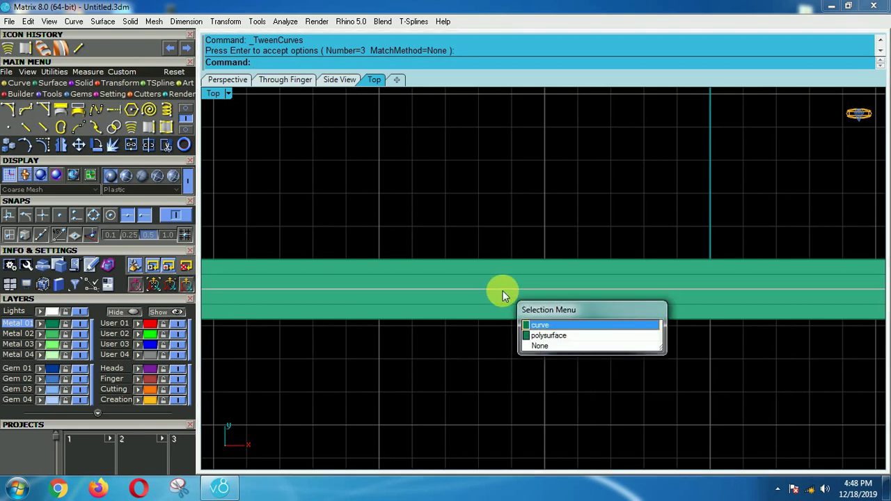
key("Return")
key("F6")
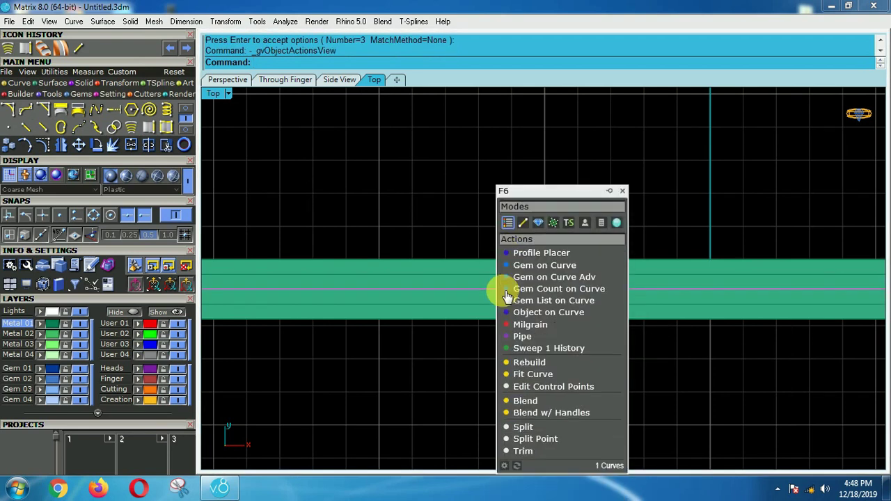
left_click(550, 278)
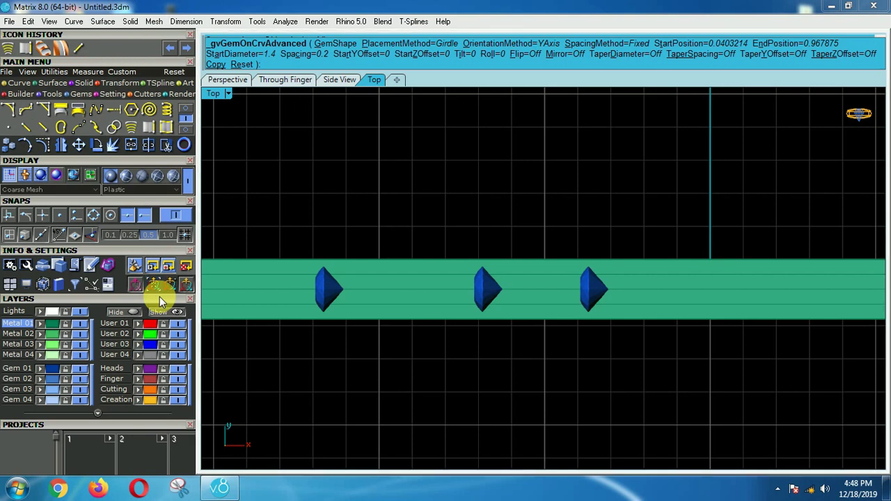
Step: Set the gem orientation to Surface with Fixed spacing, using the bar's top face as the orientation surface
left_click_drag(159, 296, 154, 172)
left_click_drag(172, 386, 173, 200)
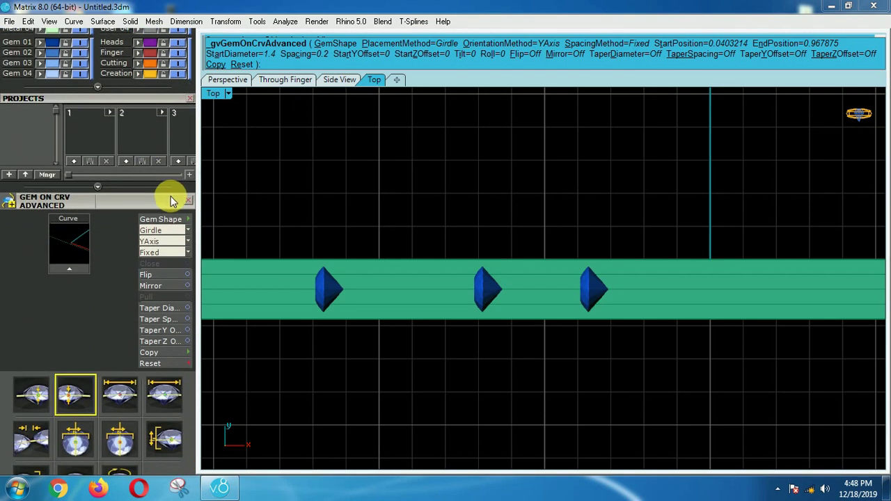
left_click(162, 244)
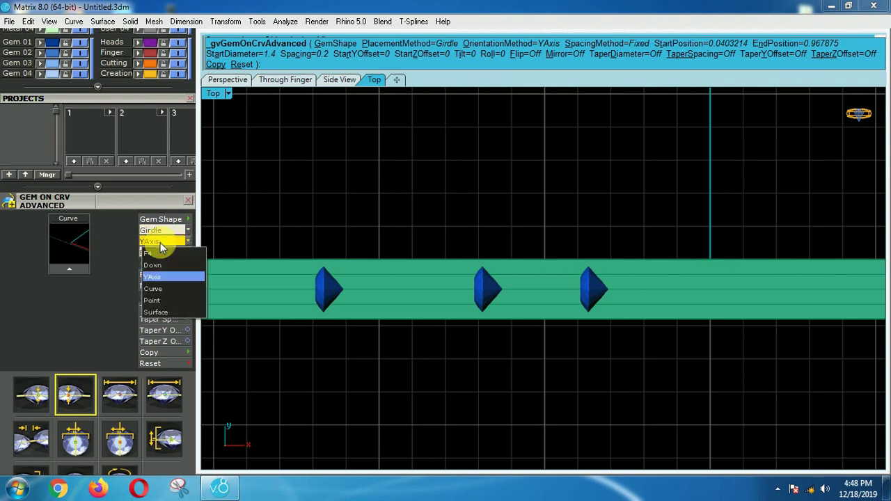
left_click(163, 312)
left_click(155, 252)
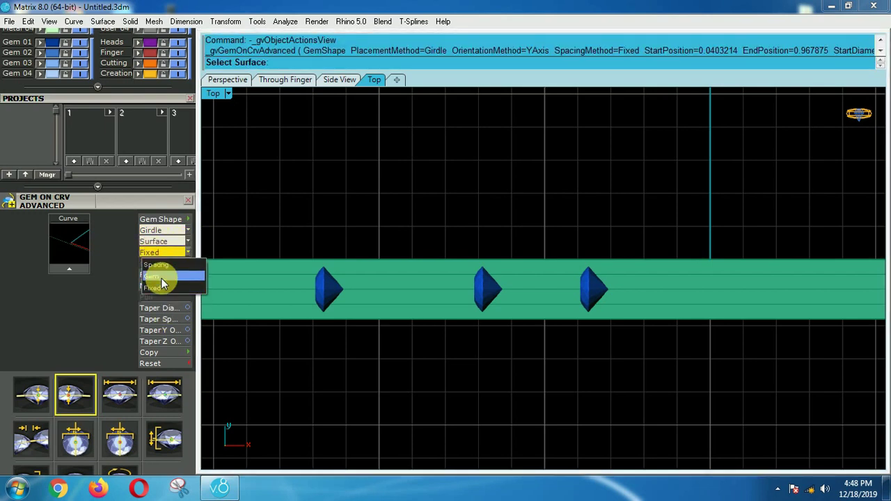
left_click(167, 289)
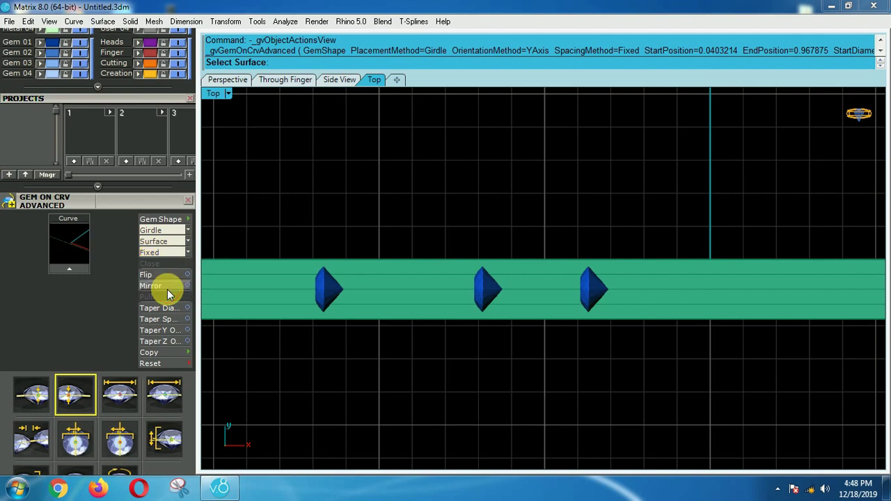
left_click(288, 298)
scroll(477, 275, "down", 10)
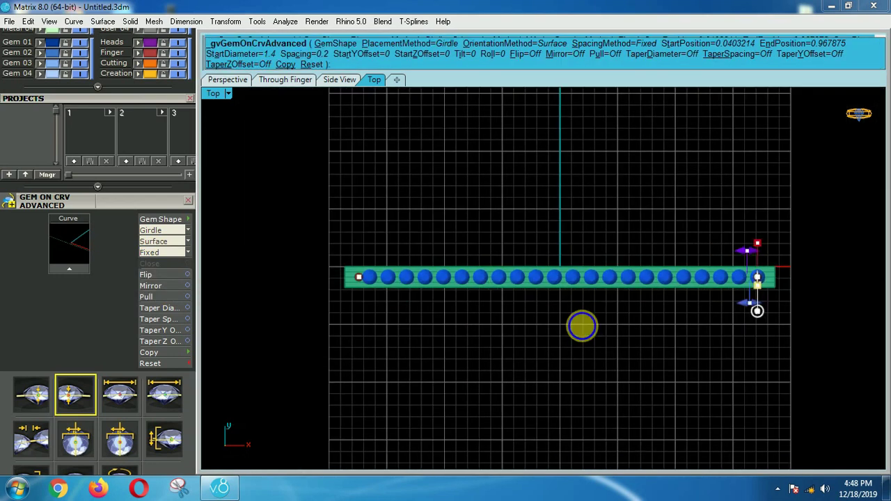
Step: Inspect the gem row's ends and its spacing and start diameter handles on the bar
right_click_drag(706, 310, 594, 315)
scroll(645, 296, "up", 6)
scroll(643, 294, "down", 10)
scroll(452, 308, "up", 6)
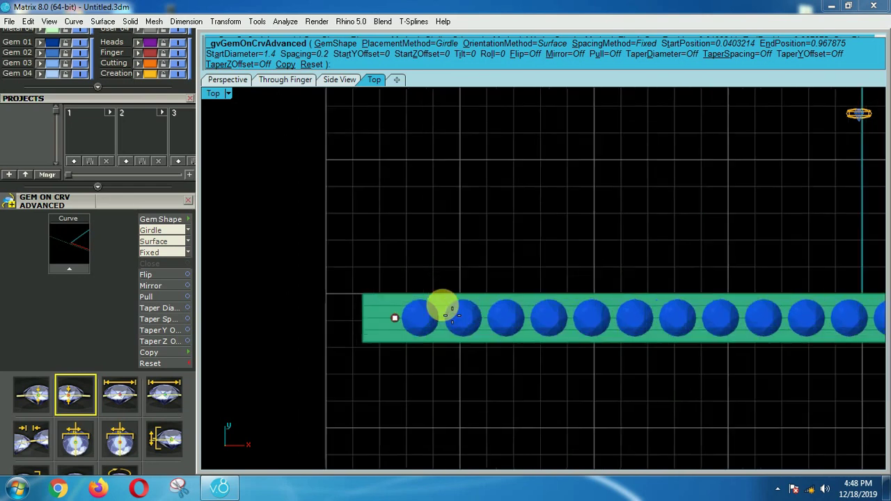
right_click_drag(655, 359, 384, 387)
scroll(533, 227, "up", 4)
scroll(527, 238, "up", 2)
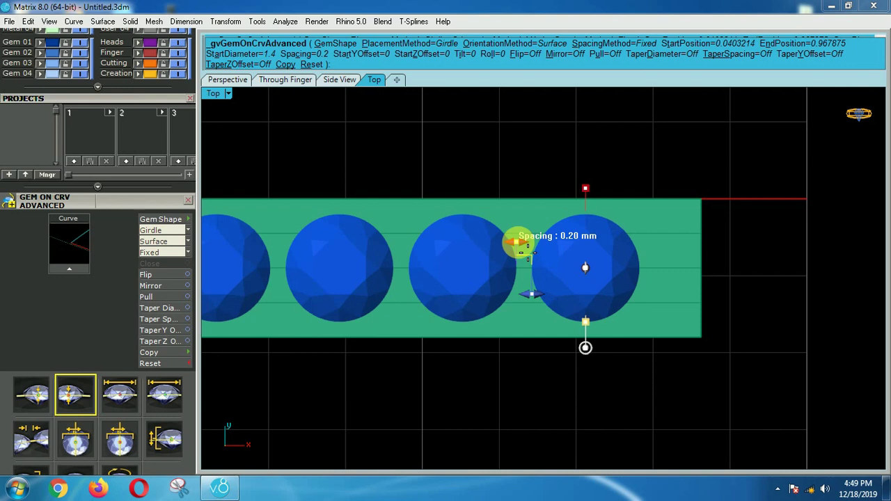
mouse_move(527, 245)
left_mouse_down()
mouse_move(549, 247)
mouse_move(524, 252)
left_mouse_up()
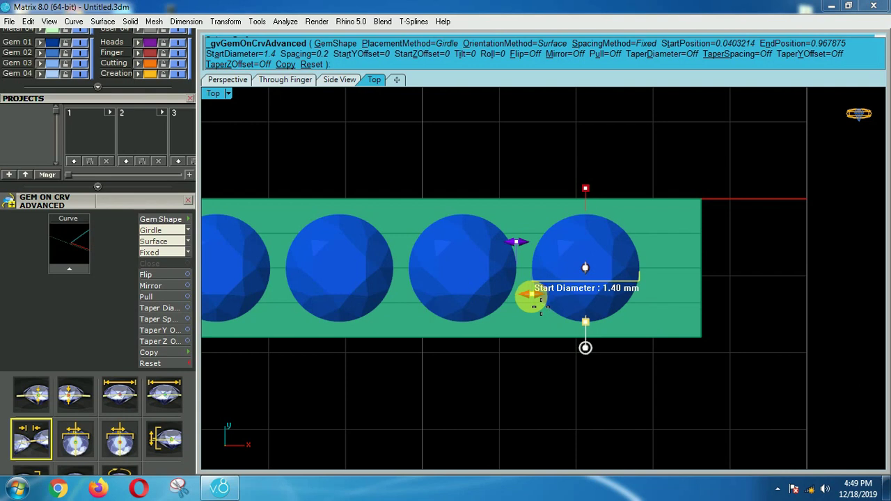
mouse_move(538, 305)
left_mouse_down()
mouse_move(521, 305)
mouse_move(539, 306)
mouse_move(530, 295)
left_mouse_up()
scroll(611, 255, "down", 5)
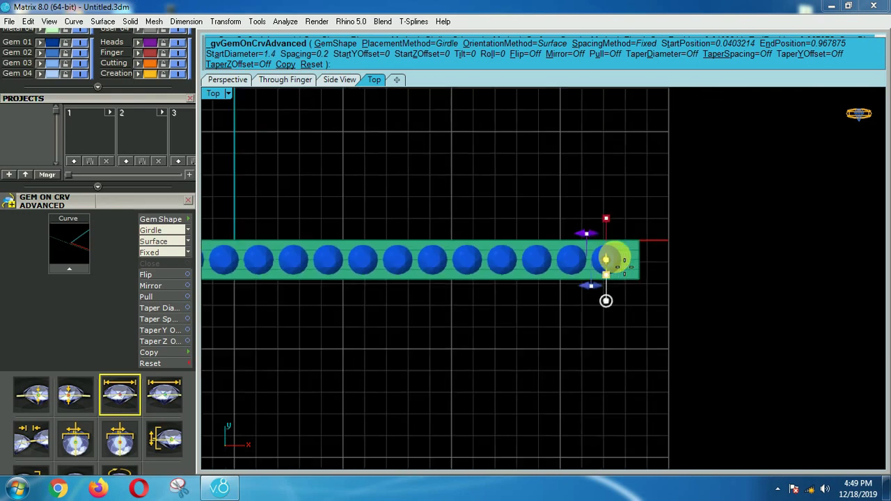
Step: Extend the gem row to the far end of the curve, setting its end position to 1
right_click_drag(635, 317, 599, 329)
right_click_drag(479, 344, 732, 324)
scroll(426, 244, "up", 10)
scroll(465, 296, "up", 3)
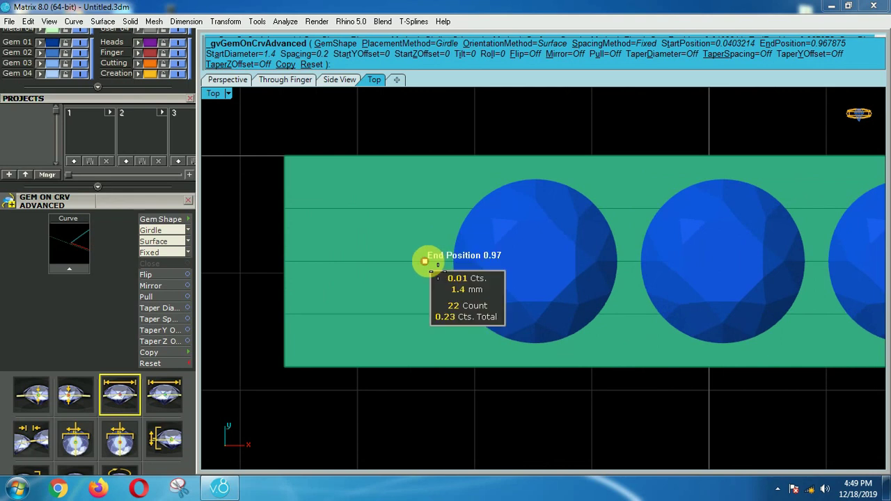
left_click_drag(425, 262, 300, 261)
scroll(431, 258, "down", 16)
Step: Shift the gem row's start closer to the bar's near end, at a start position of about 0.026
right_click_drag(760, 328, 633, 313)
scroll(790, 328, "down", 4)
right_click_drag(790, 329, 591, 314)
scroll(641, 251, "up", 8)
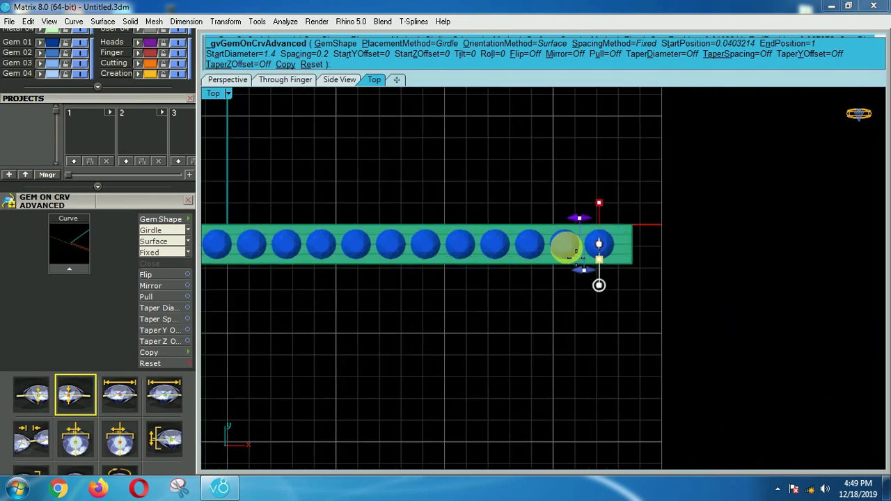
scroll(607, 244, "up", 2)
mouse_move(630, 244)
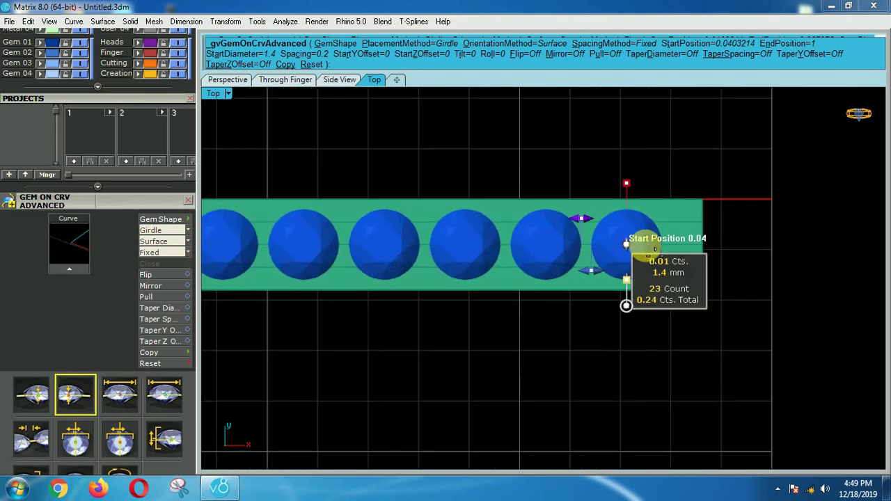
mouse_move(654, 247)
left_mouse_down()
mouse_move(662, 251)
mouse_move(653, 247)
left_mouse_up()
scroll(653, 246, "down", 6)
scroll(536, 258, "down", 6)
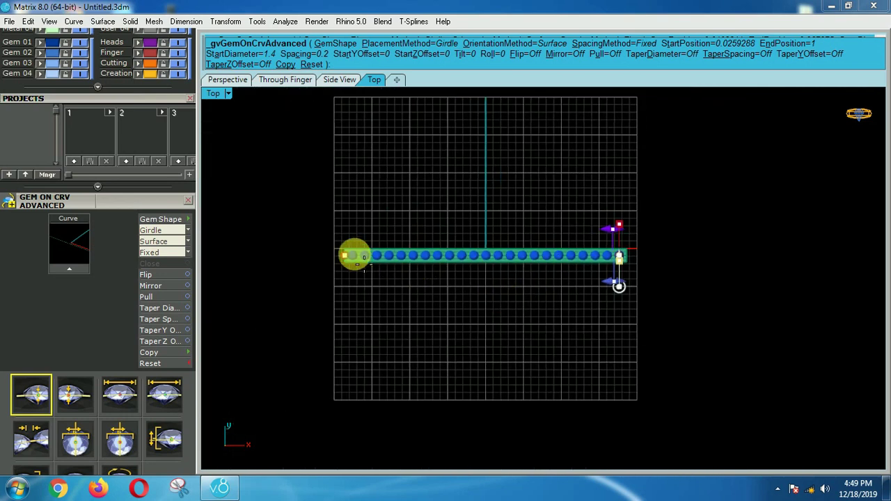
Step: Finish Gem on Curve Adv to place the gem row and show the bar in the world top view
scroll(357, 267, "up", 7)
scroll(606, 299, "down", 5)
scroll(627, 272, "up", 5)
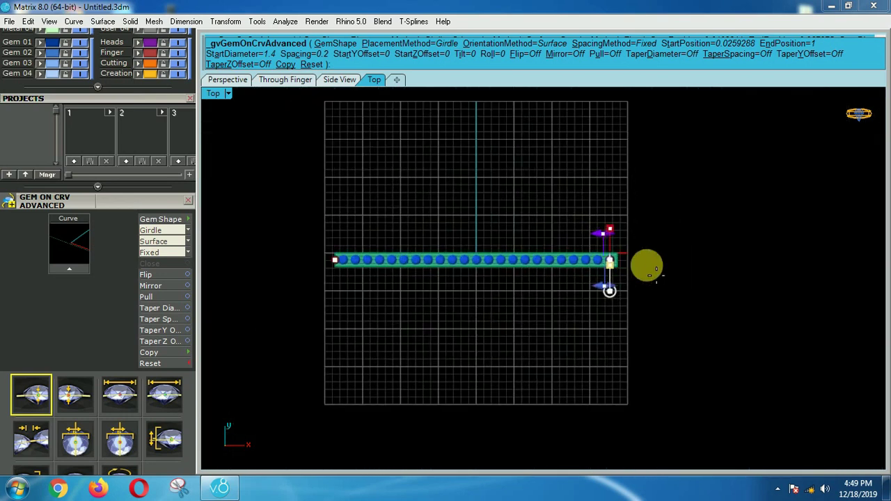
right_click(606, 276)
right_click_drag(543, 324, 614, 241)
scroll(527, 263, "up", 10)
key("ctrl+F1")
scroll(615, 241, "down", 6)
right_click_drag(560, 285, 649, 319)
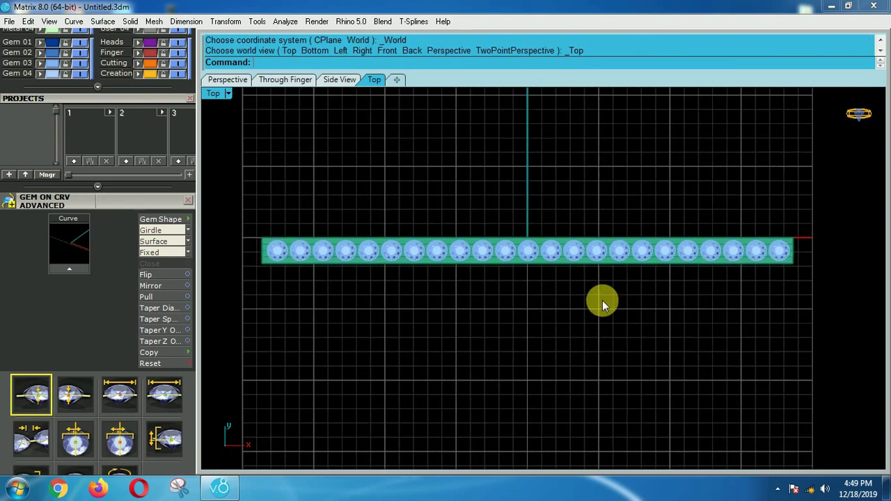
scroll(278, 255, "up", 4)
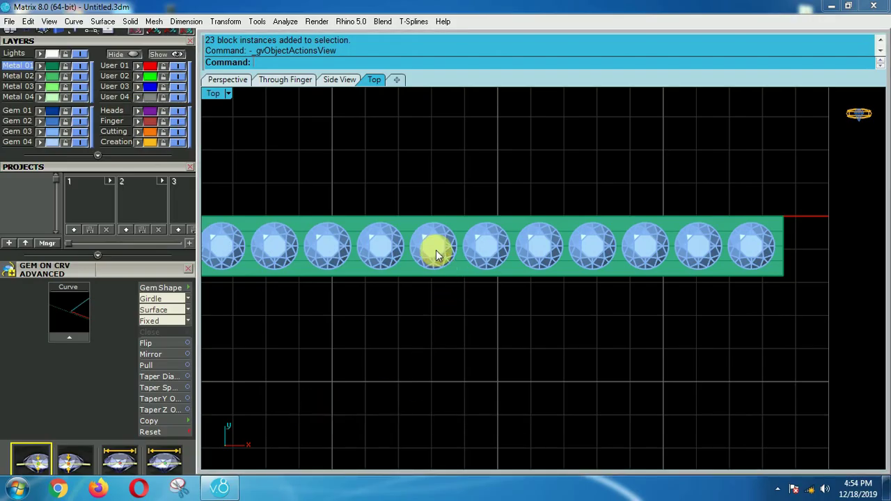
Step: Select all gems on the bar and start Prongs for them in two shared prongs mode
left_click(436, 255)
scroll(421, 294, "down", 4)
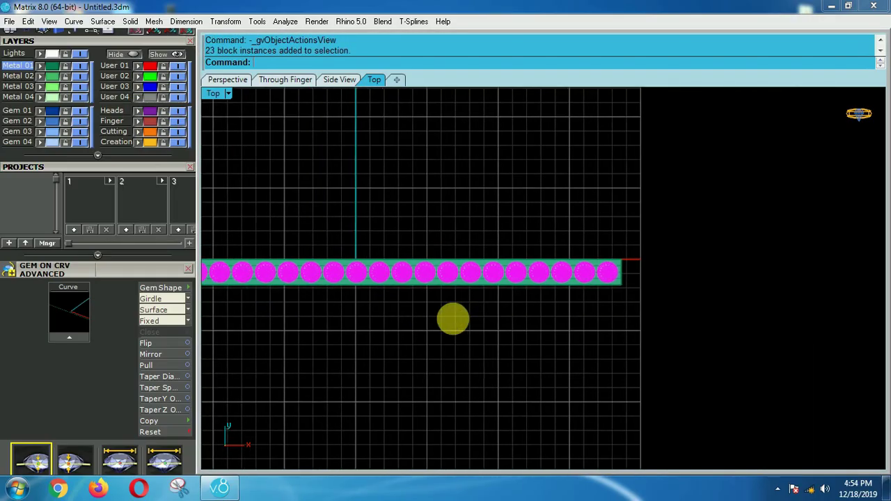
key("F6")
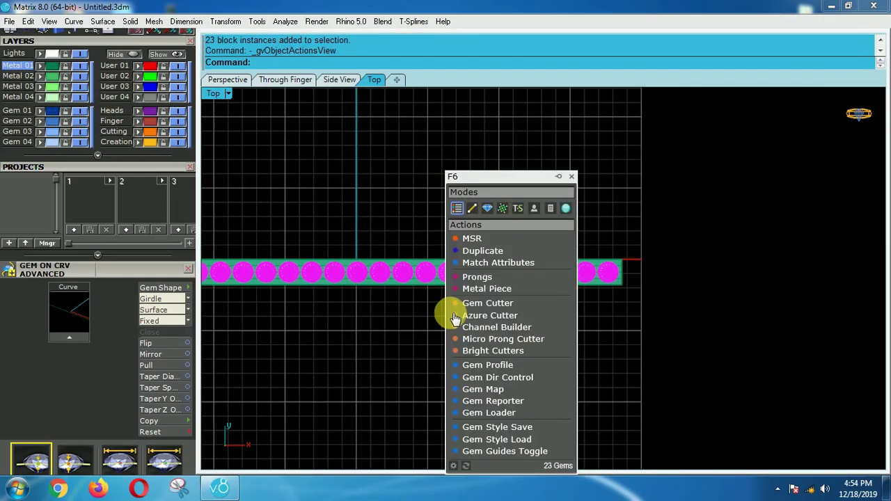
left_click(485, 282)
scroll(154, 273, "down", 3)
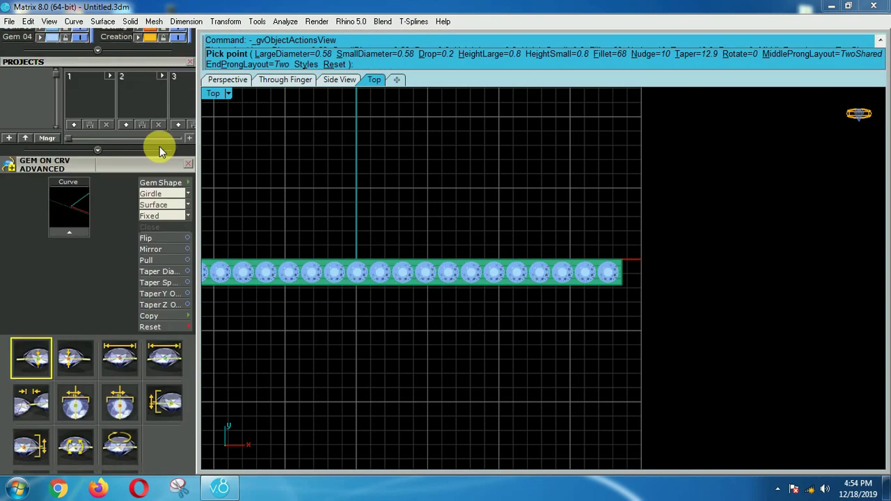
scroll(160, 152, "down", 10)
scroll(156, 132, "down", 1)
right_click_drag(514, 318, 605, 290)
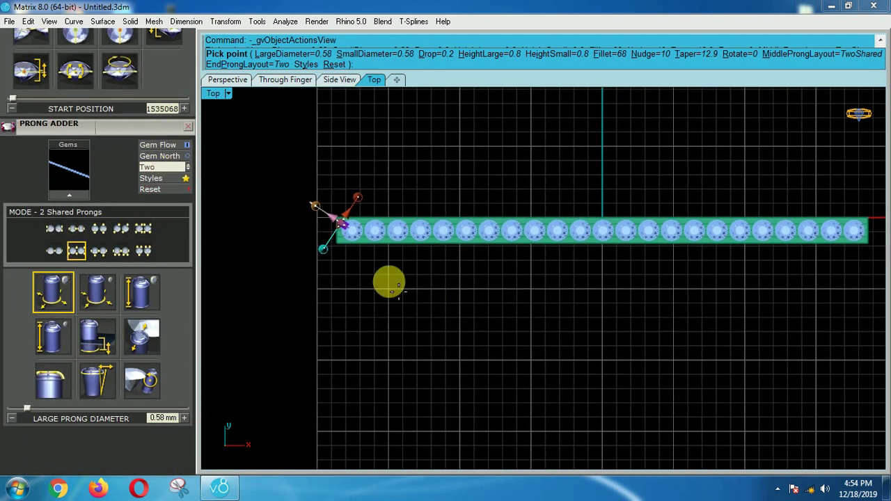
scroll(363, 225, "up", 2)
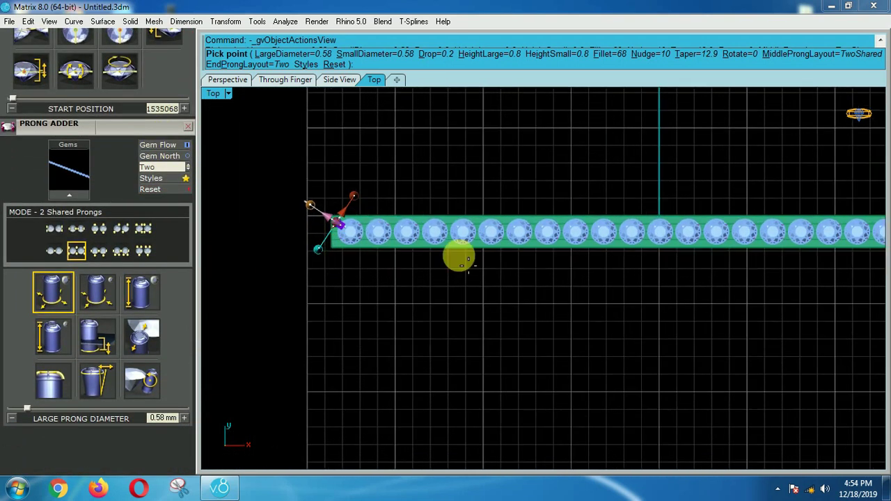
Step: Set both the large and small prong diameters to 0.6 mm
left_click(64, 294)
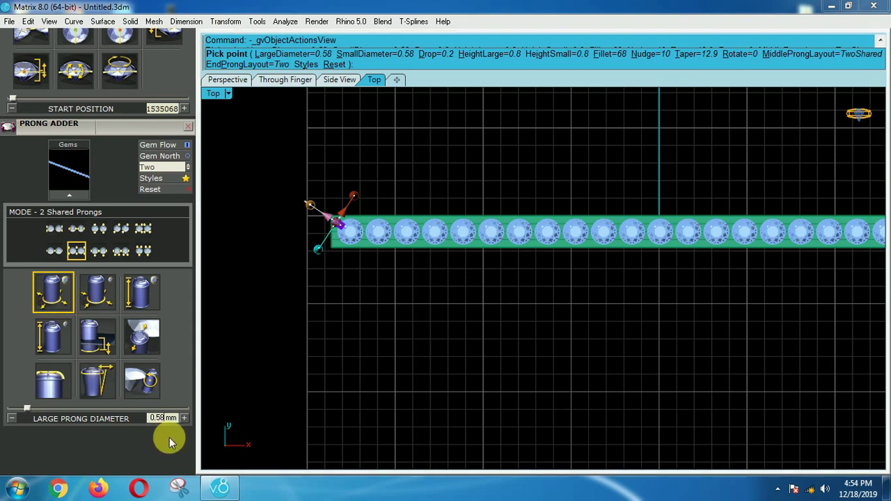
type("0.6")
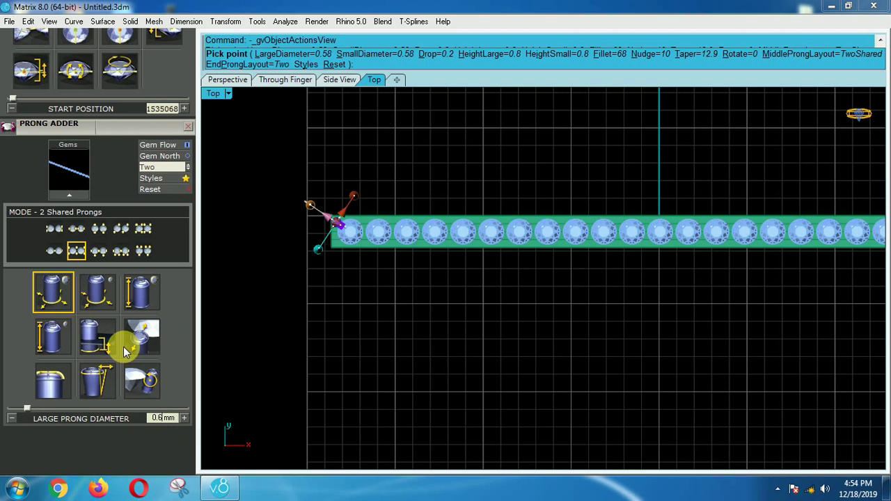
left_click(93, 293)
type("0.6")
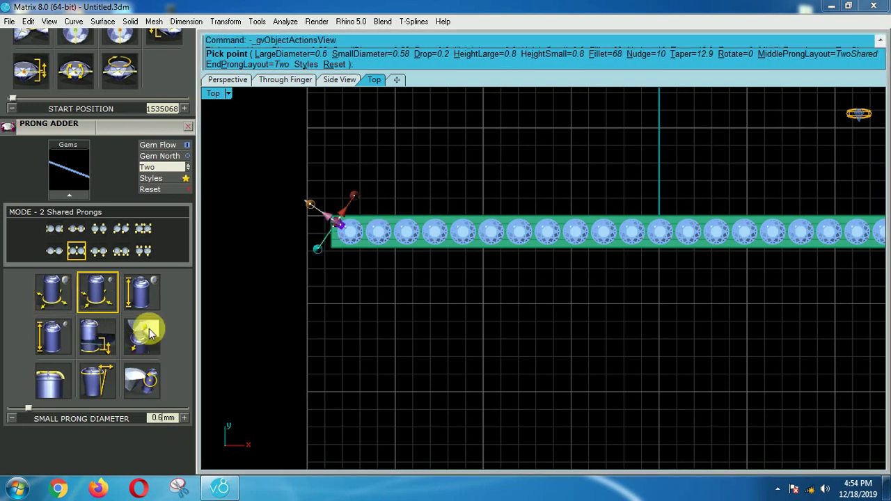
Step: Set both the large and small prong heights to 0.7 mm
left_click(144, 296)
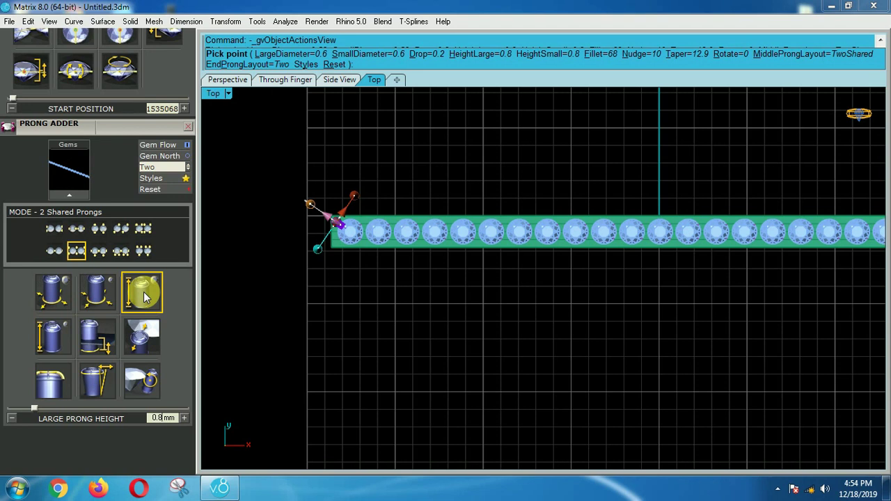
key("BackSpace")
type("7")
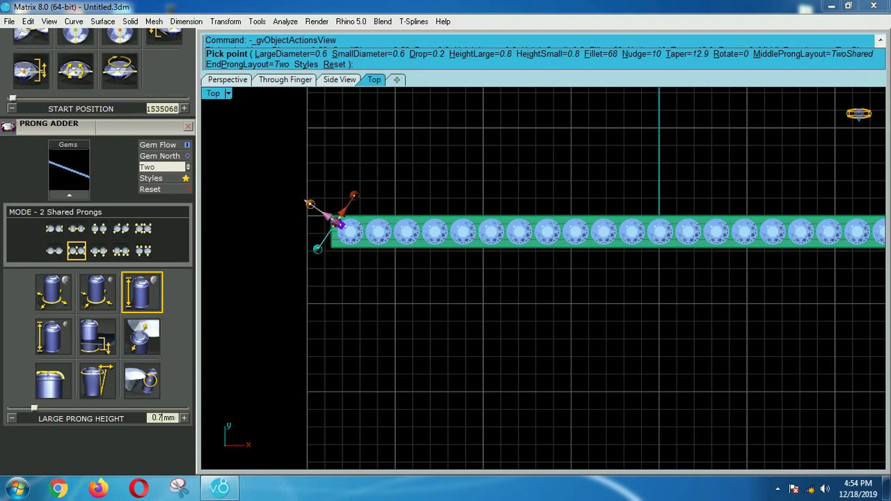
left_click(53, 338)
key("BackSpace")
type("7")
Step: Set the prong drop to 0.3 mm and the nudge to 0.25 %
left_click(89, 333)
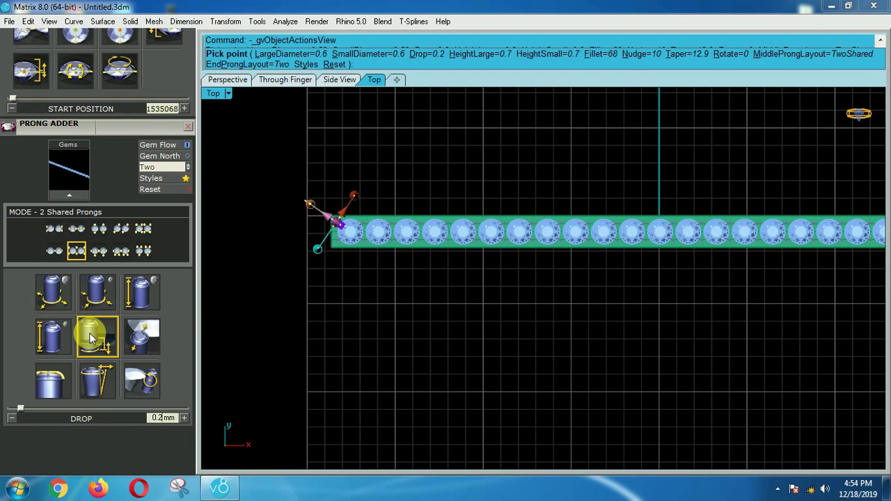
key("Return")
left_click(143, 339)
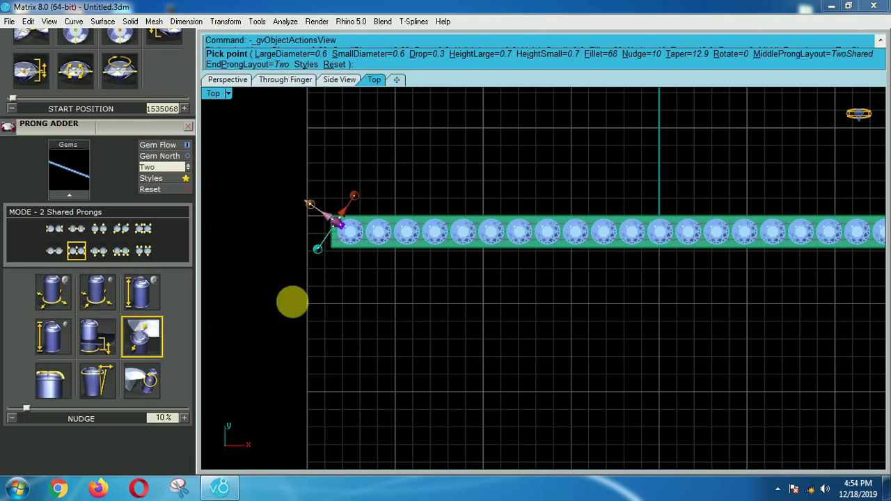
scroll(340, 223, "up", 3)
scroll(331, 210, "up", 2)
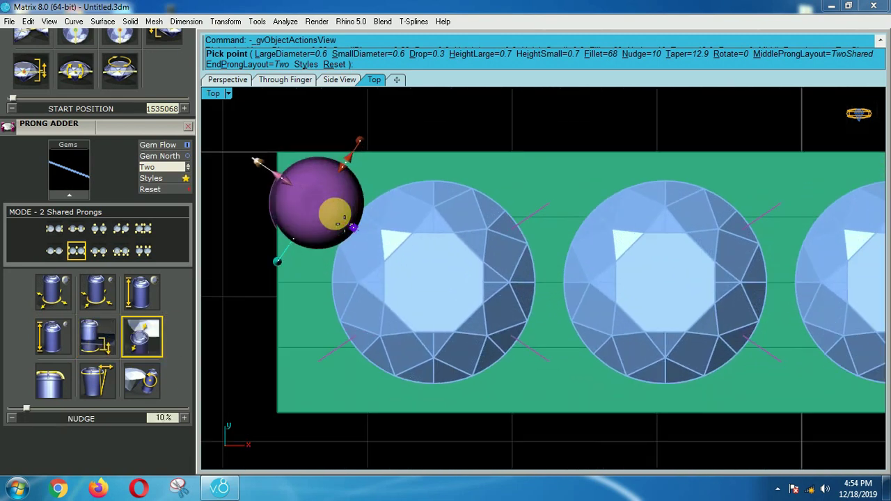
scroll(335, 214, "down", 3)
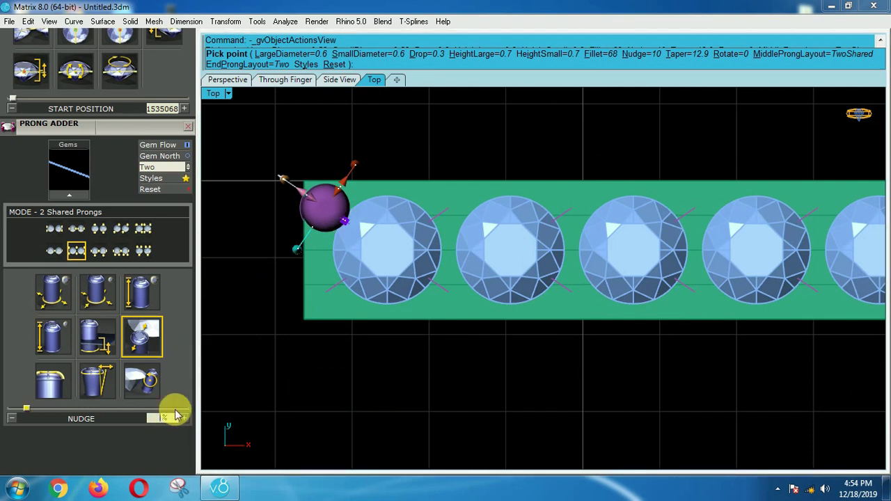
type("25")
key("Return")
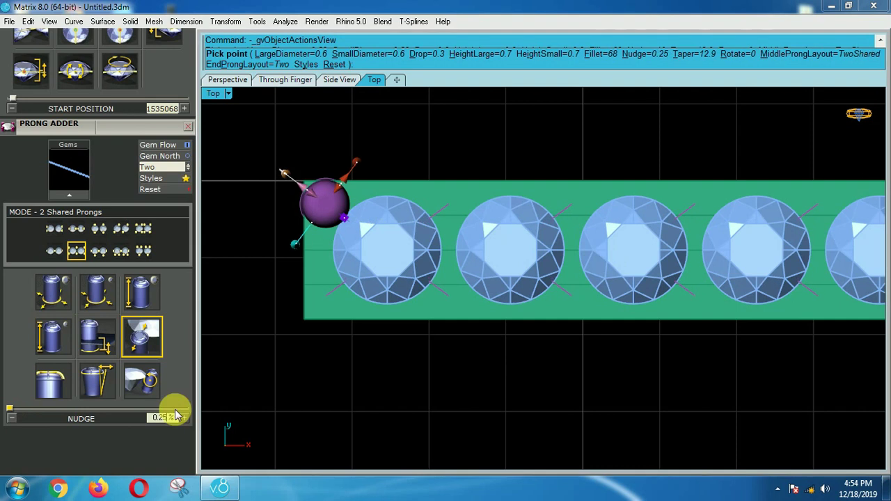